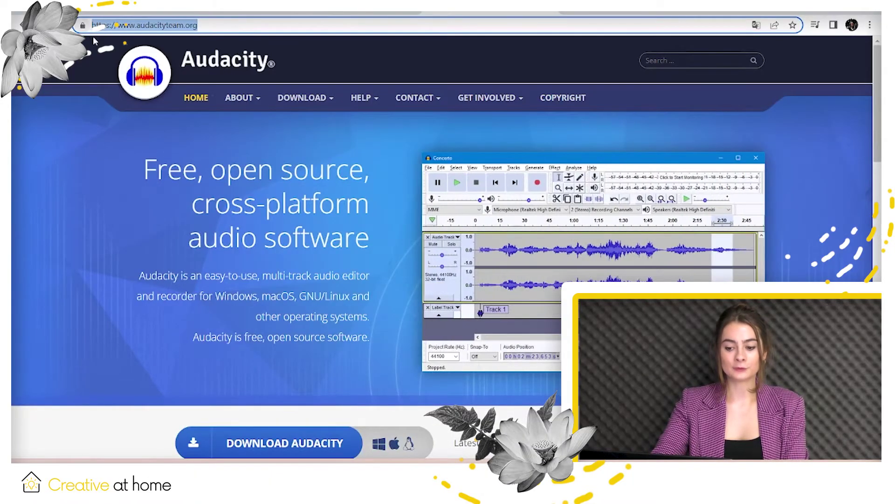
# Keep the built-in microphone as input and set recording channels to 1 (Mono)
pyautogui.click(285, 442)
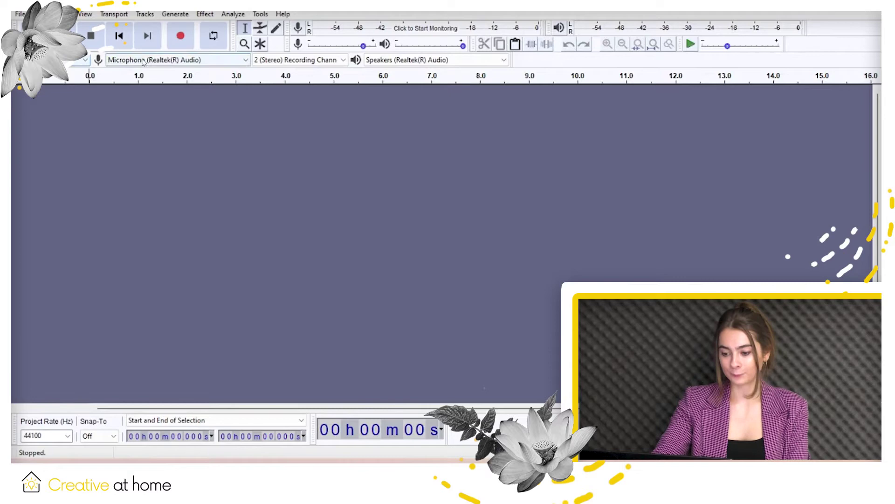
pyautogui.click(182, 60)
pyautogui.click(194, 80)
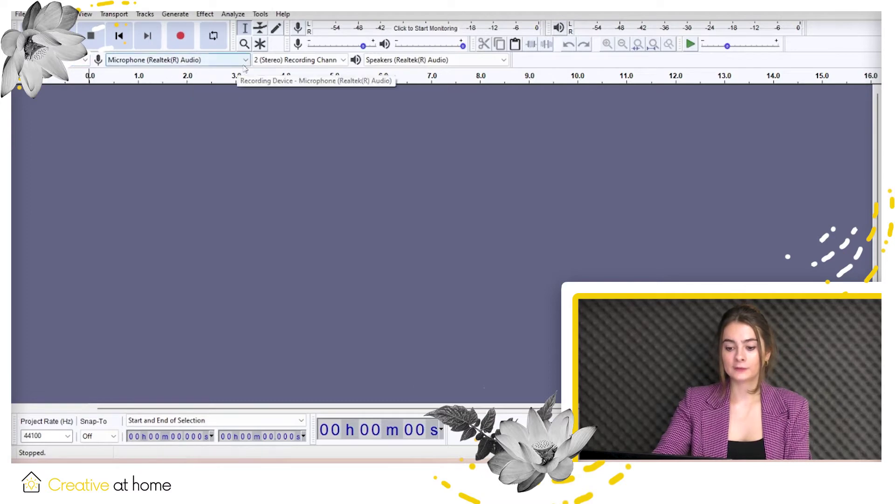
pyautogui.click(288, 63)
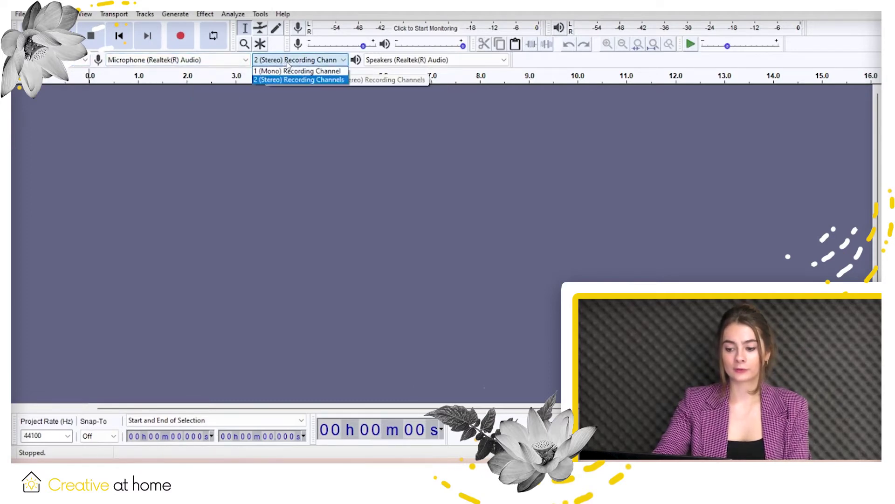
pyautogui.click(285, 72)
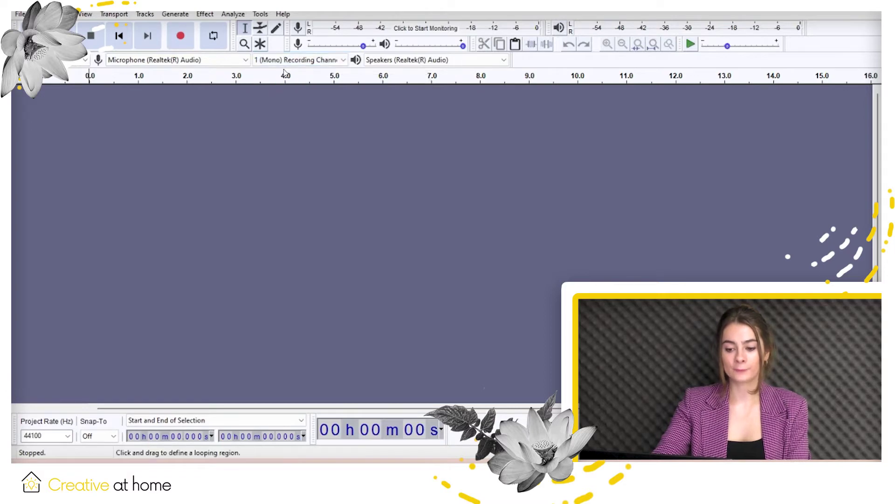
# Start monitoring and record a roughly 3-second test clip onto a new track
pyautogui.click(322, 34)
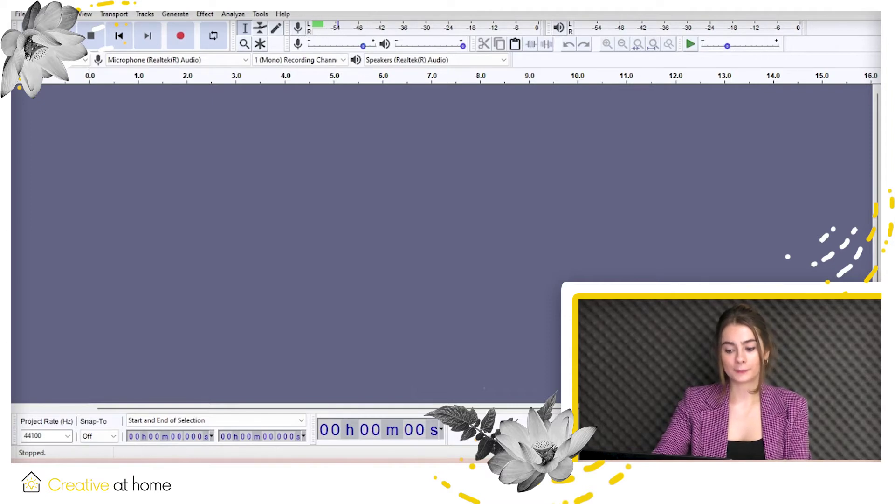
pyautogui.click(186, 39)
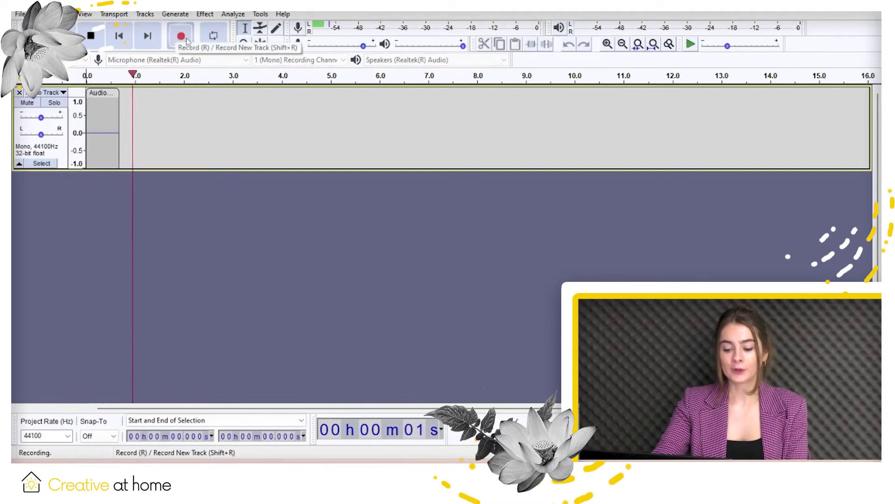
pyautogui.click(92, 37)
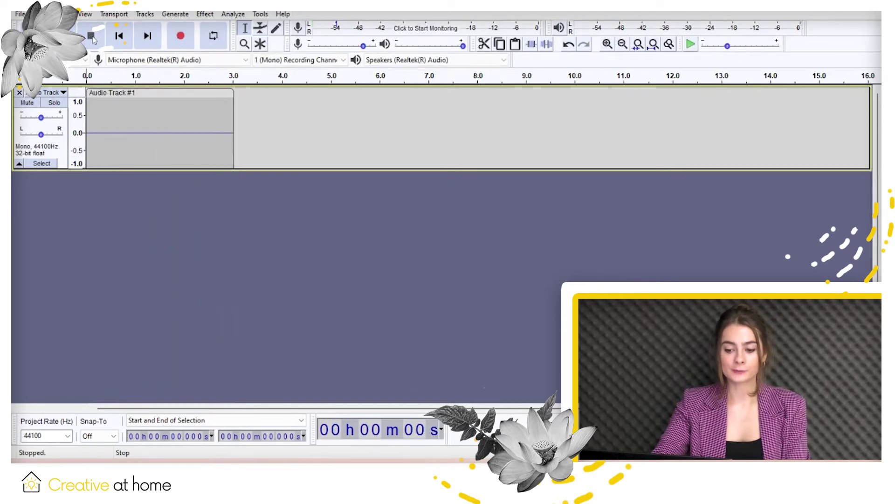
# Set the recording device to Speakers (loopback)
pyautogui.click(86, 60)
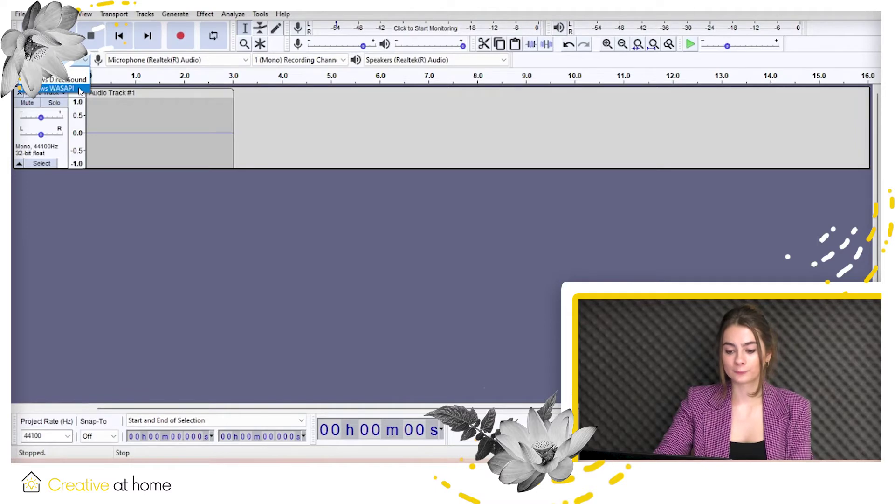
pyautogui.click(223, 61)
pyautogui.click(223, 60)
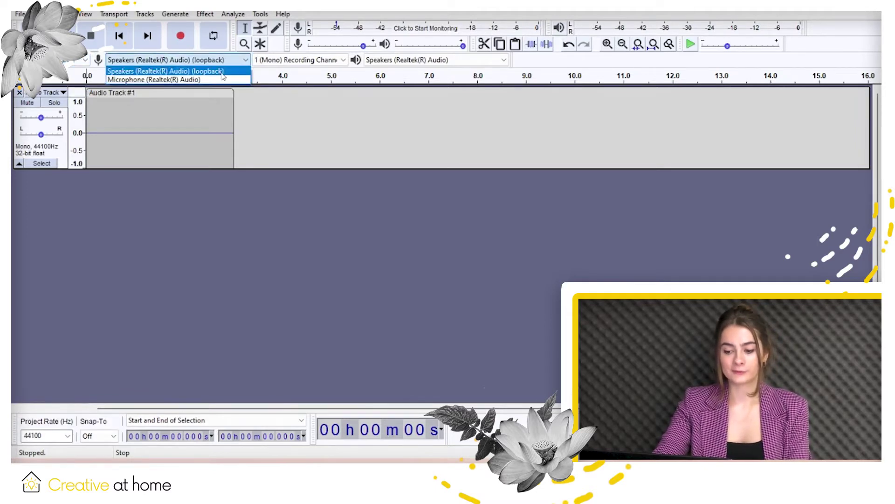
pyautogui.click(223, 75)
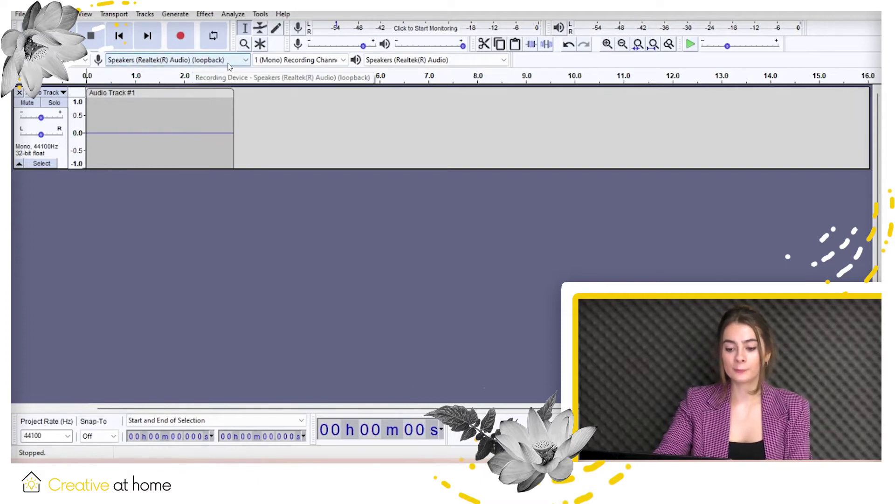
# Record about 16 seconds of desktop audio in 2-channel stereo
pyautogui.click(273, 64)
pyautogui.click(282, 74)
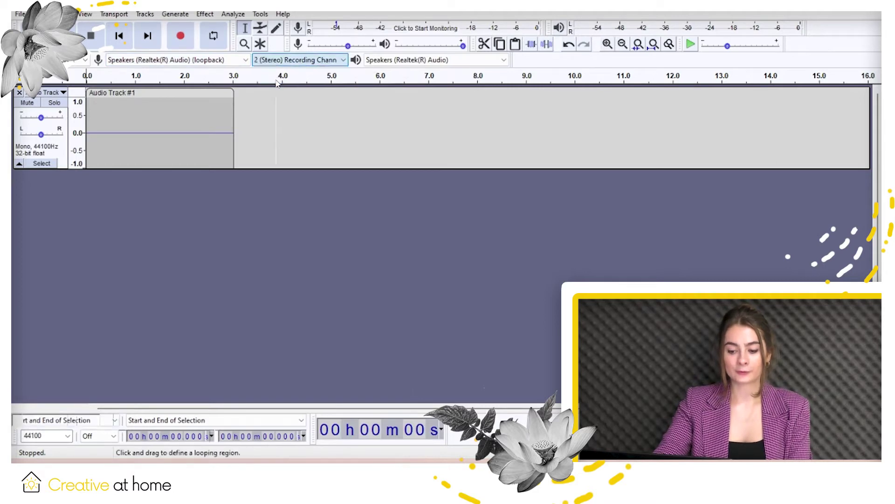
pyautogui.click(183, 39)
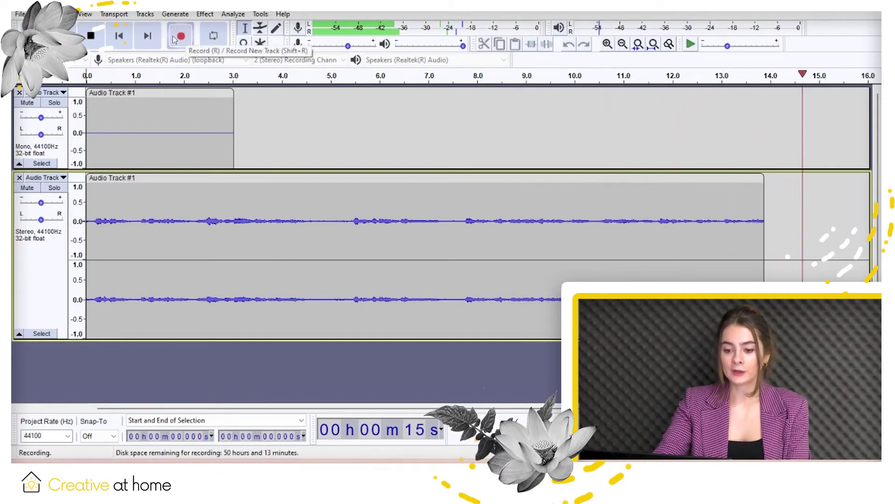
pyautogui.click(91, 36)
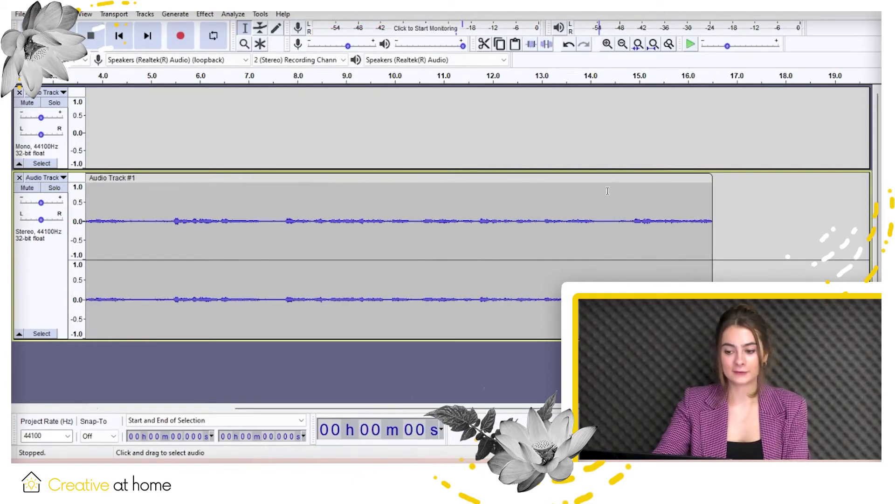
# Cut the last couple of seconds off the end of the recording
pyautogui.moveTo(606, 190); pyautogui.dragTo(712, 197)
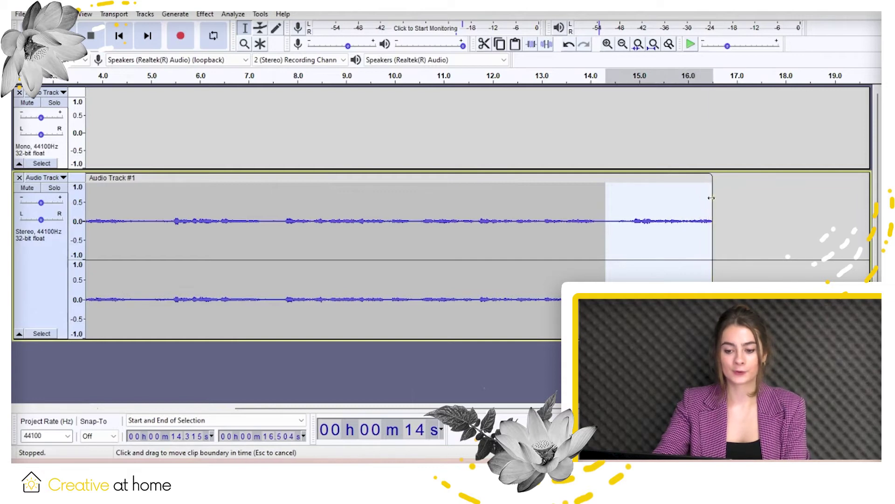
pyautogui.rightClick(666, 204)
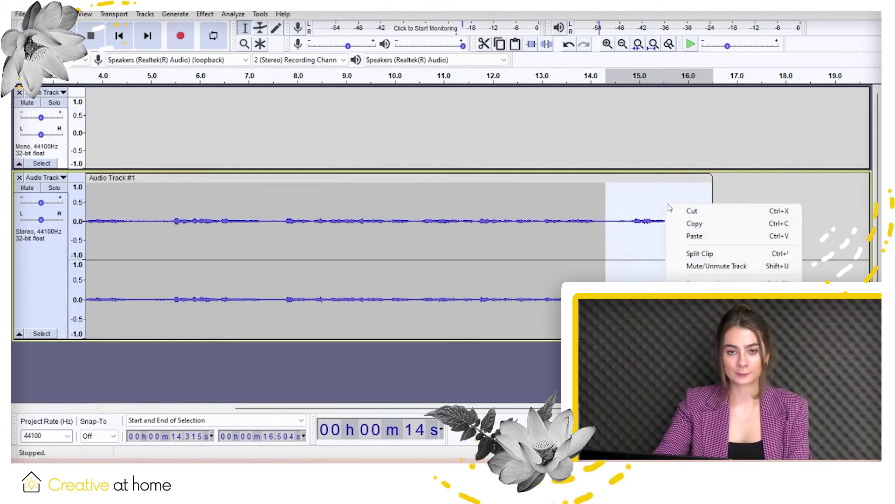
pyautogui.click(693, 211)
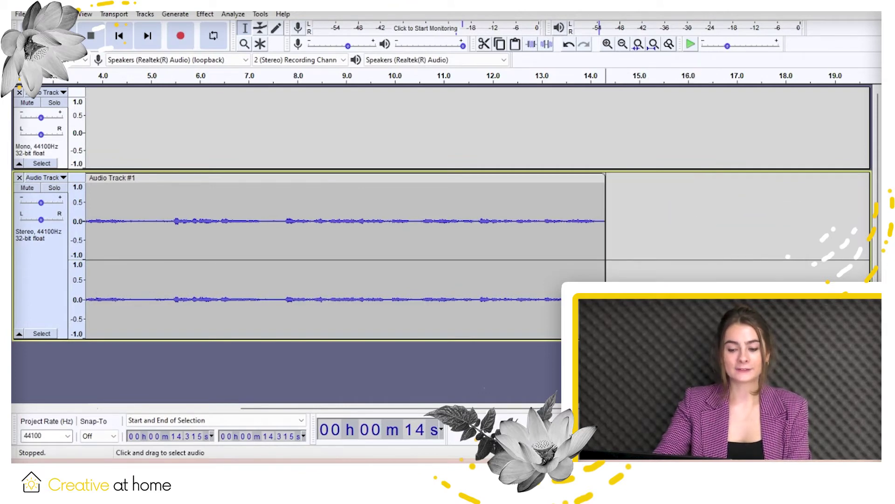
pyautogui.moveTo(534, 408); pyautogui.dragTo(282, 364)
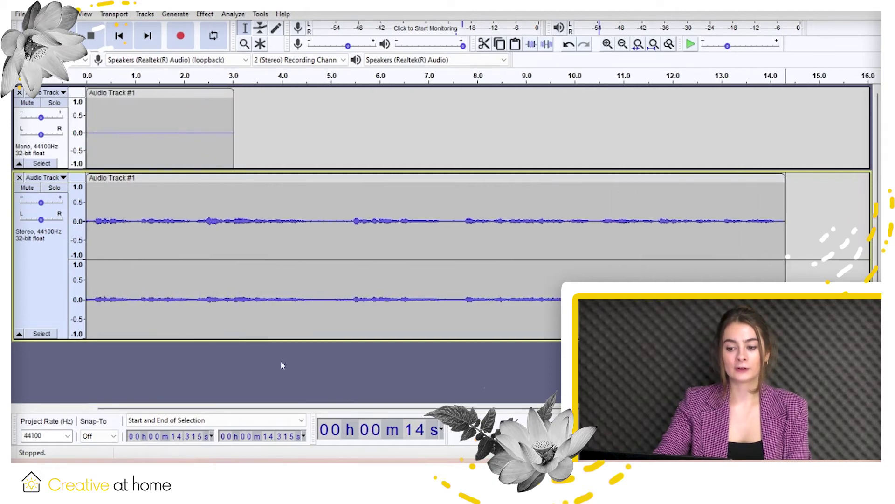
# Apply a Fade In to the opening 0.09–1.63 s of the track
pyautogui.click(90, 207)
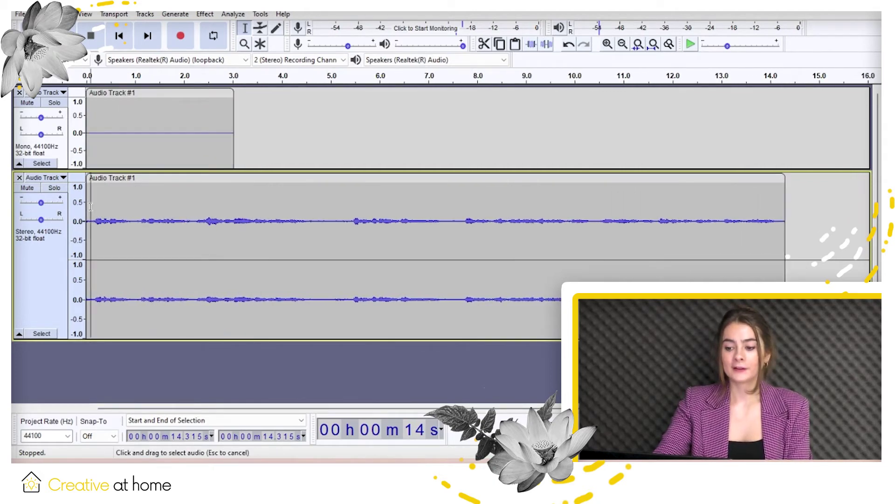
pyautogui.moveTo(90, 207); pyautogui.dragTo(166, 210)
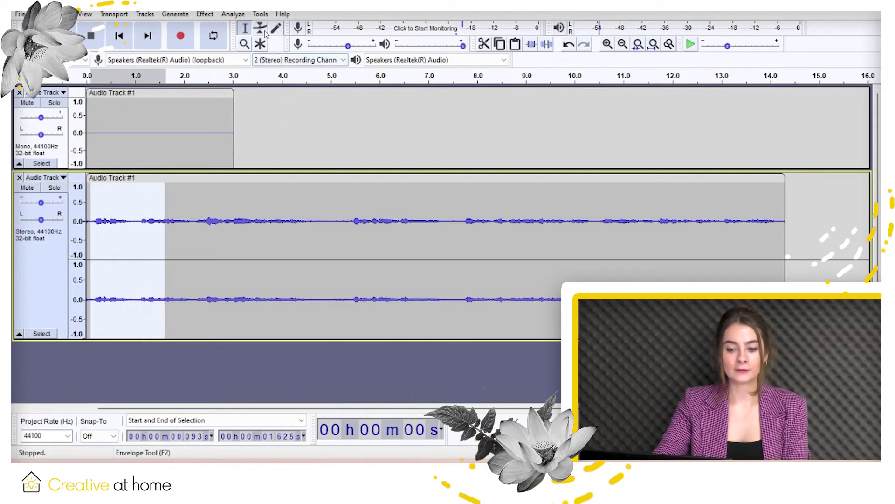
pyautogui.click(213, 16)
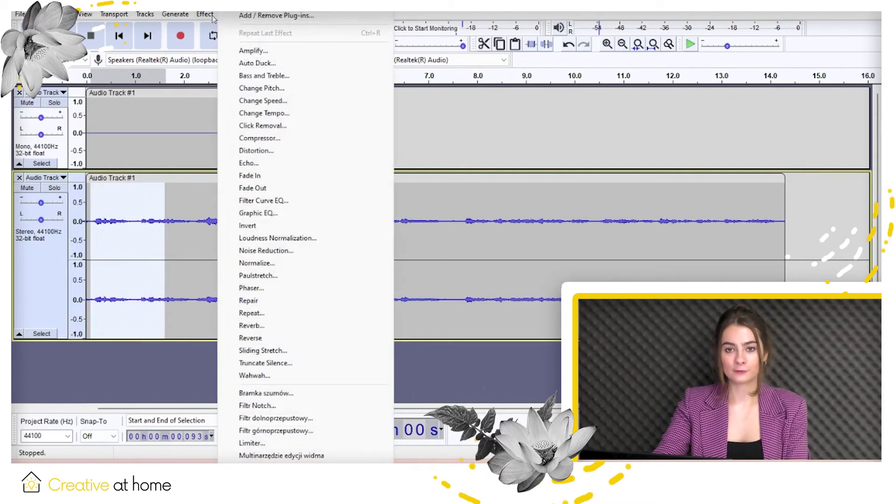
pyautogui.click(261, 176)
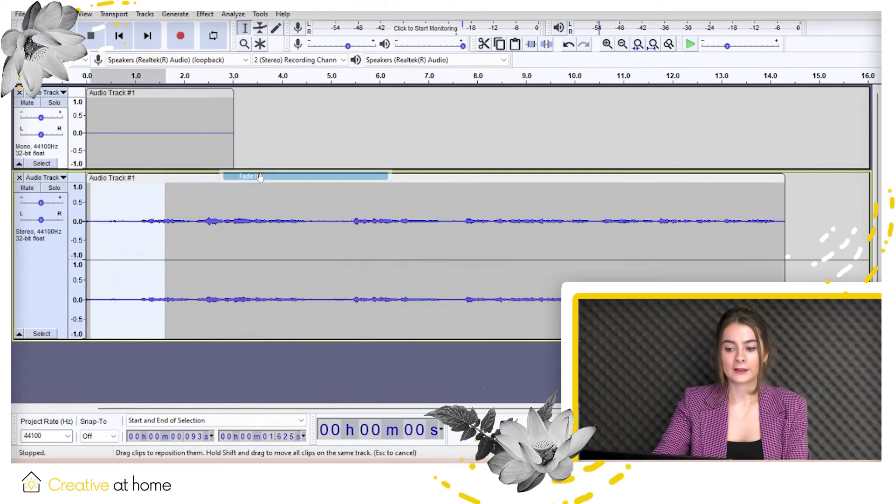
# Apply a Fade Out to the 12.45–14.3 s ending, then select the whole clip
pyautogui.moveTo(694, 221); pyautogui.dragTo(784, 209)
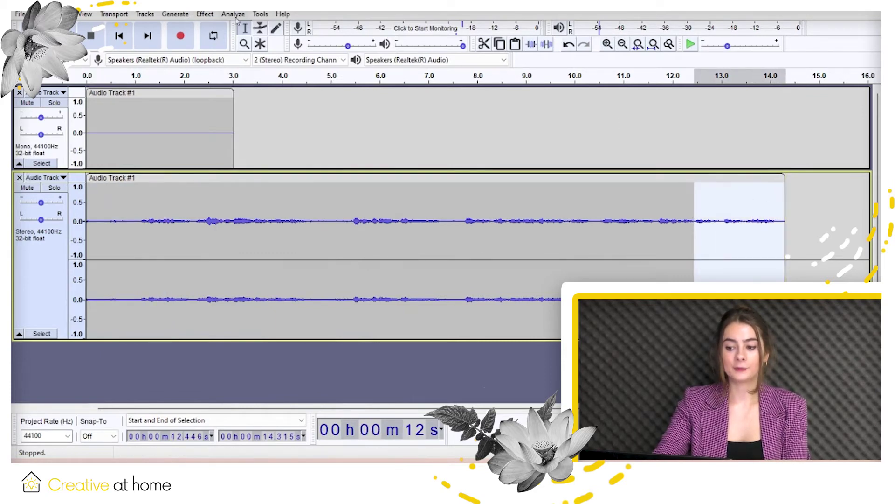
pyautogui.click(213, 18)
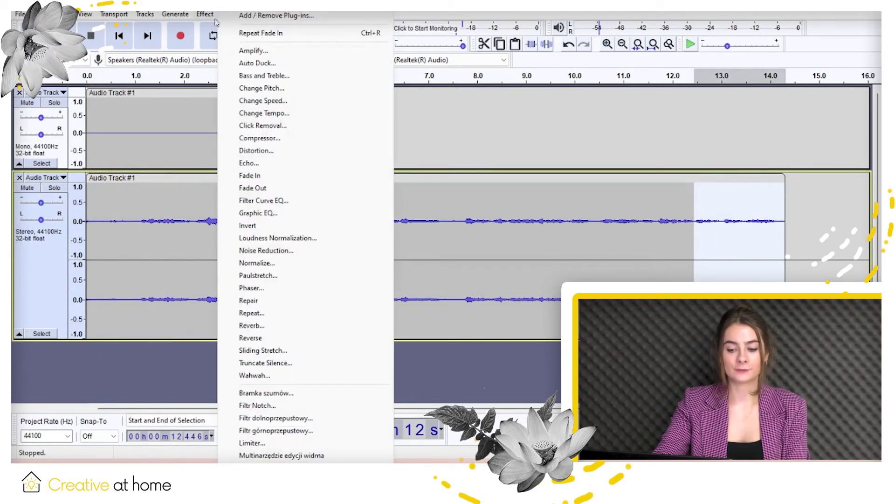
pyautogui.click(272, 187)
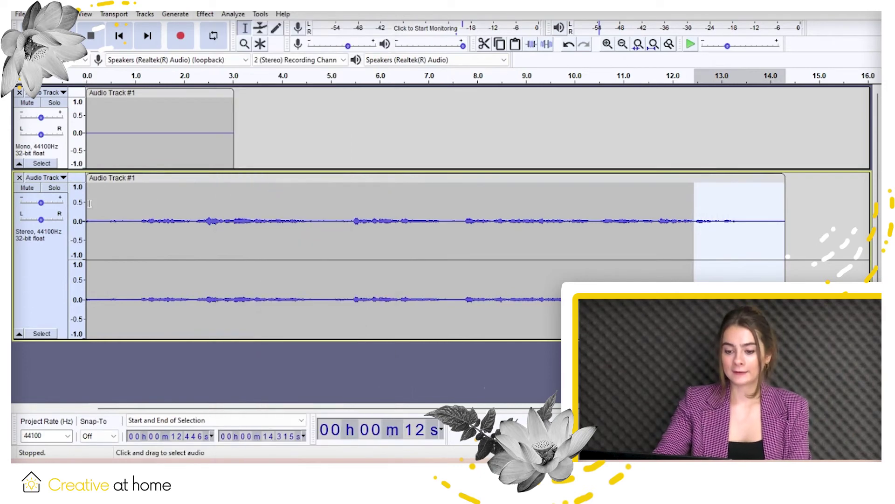
pyautogui.moveTo(90, 203); pyautogui.dragTo(786, 228)
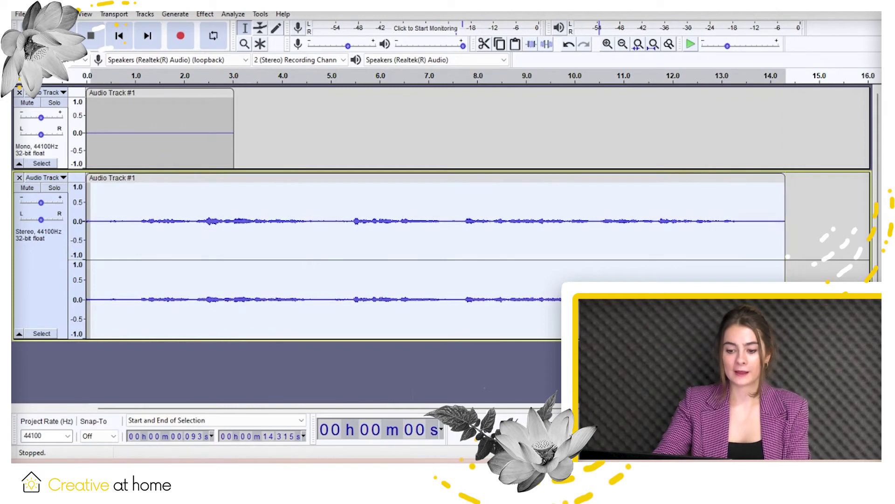
# Capture a noise profile from the selected audio in Noise Reduction
pyautogui.click(205, 14)
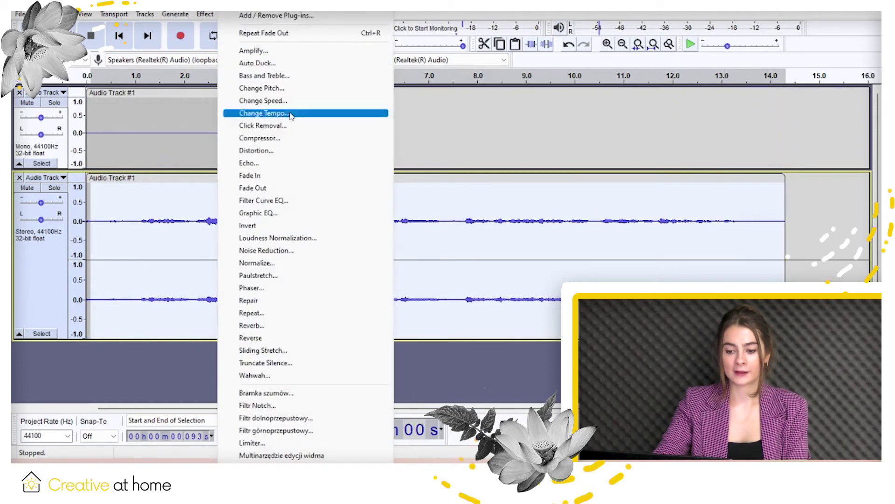
pyautogui.click(275, 250)
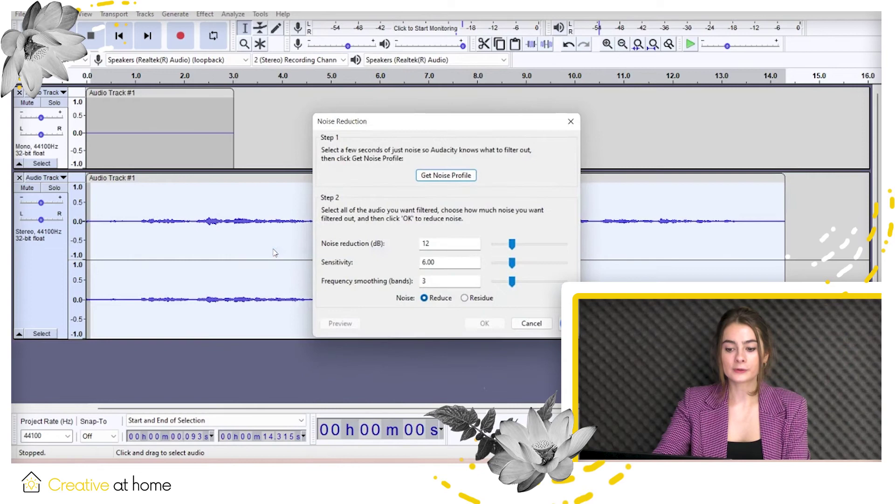
pyautogui.click(445, 175)
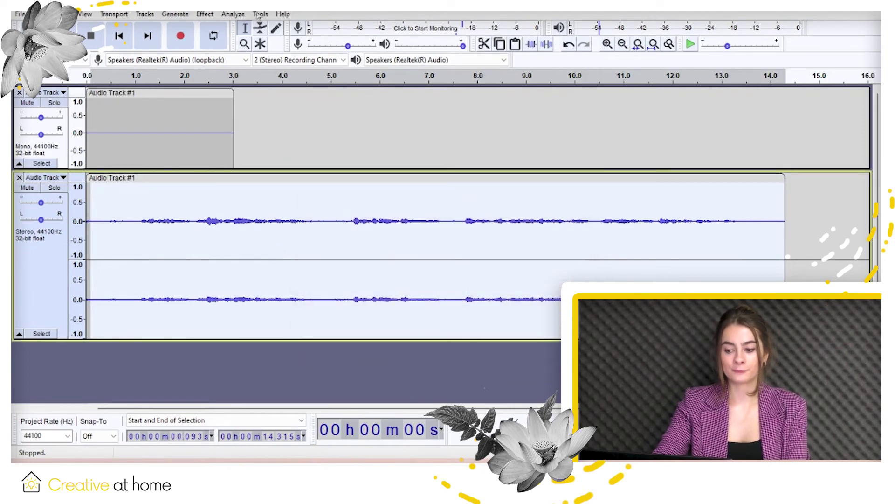
# Preview and apply Noise Reduction at 12 dB, sensitivity 6.00, 3 smoothing bands
pyautogui.click(211, 14)
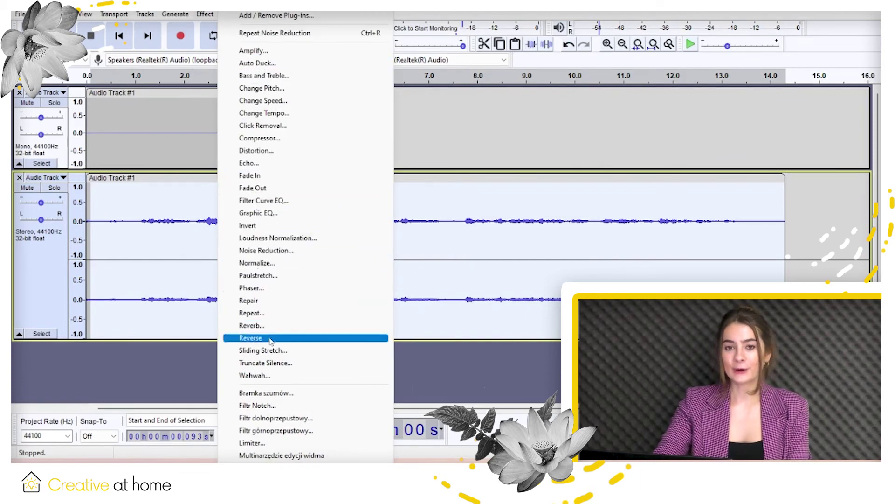
pyautogui.click(262, 252)
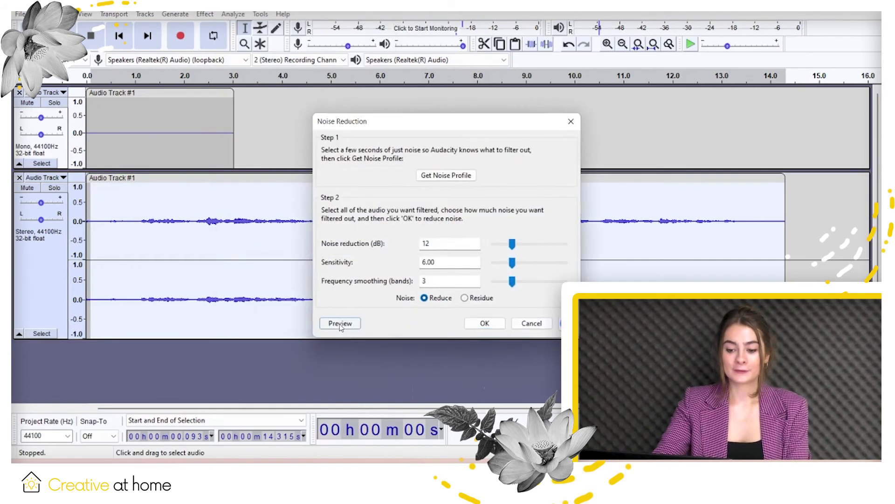
pyautogui.click(356, 326)
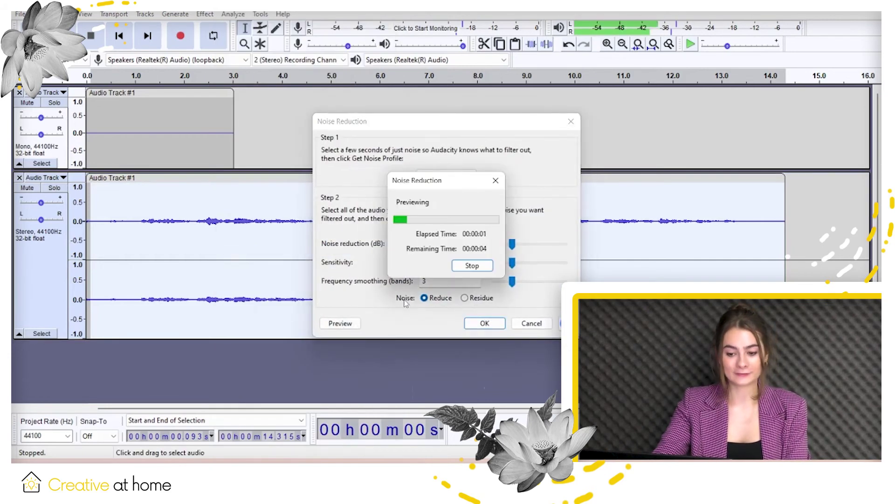
pyautogui.click(472, 265)
pyautogui.click(484, 323)
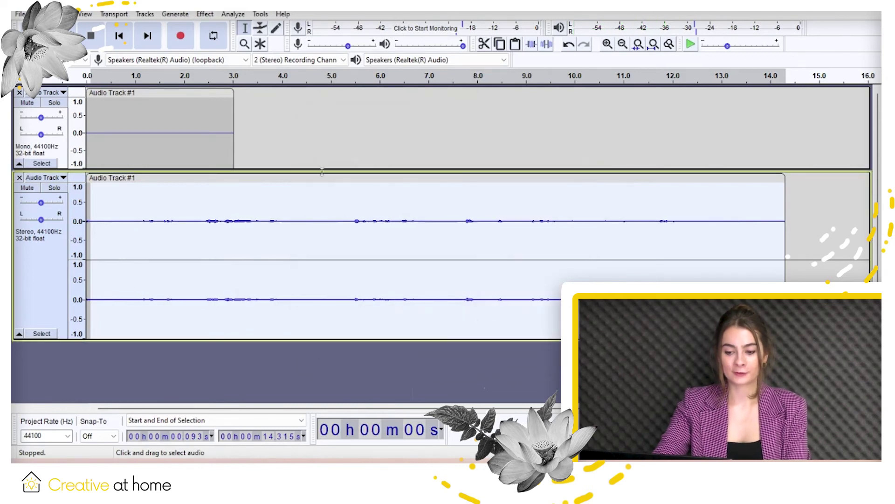
# Choose Save Project As and confirm the warning to reach the AUP3 save dialog
pyautogui.click(20, 14)
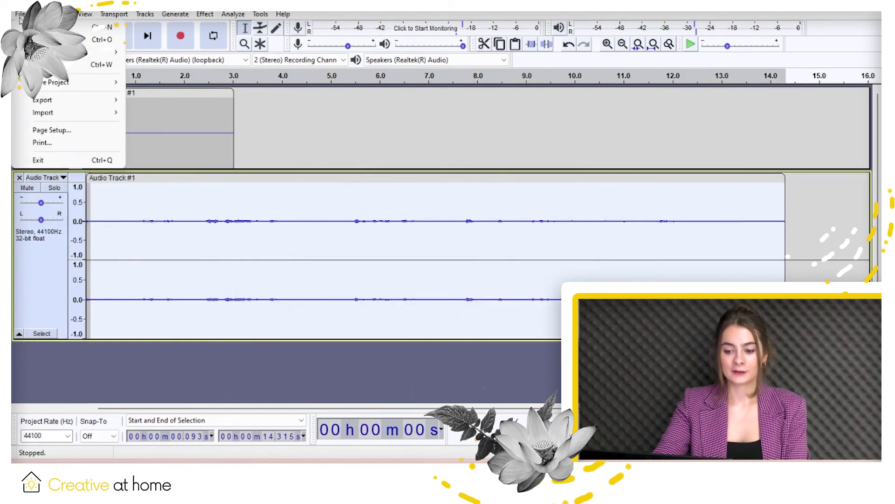
pyautogui.moveTo(55, 84)
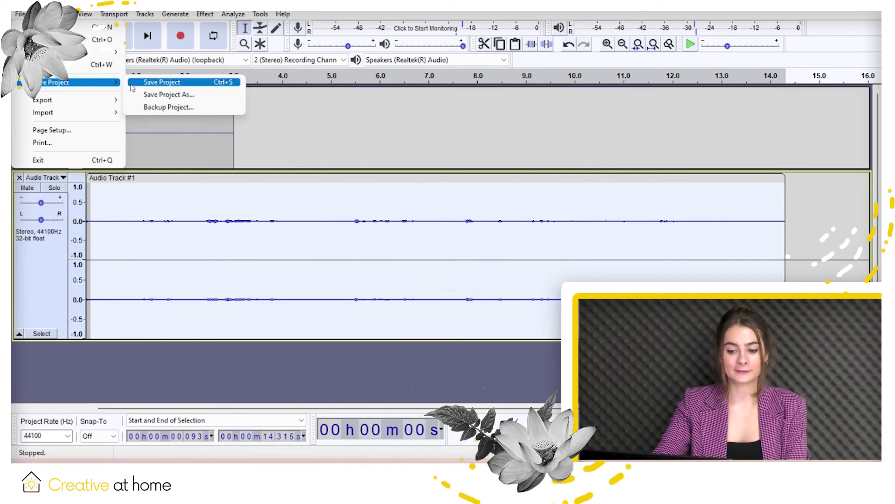
pyautogui.click(152, 95)
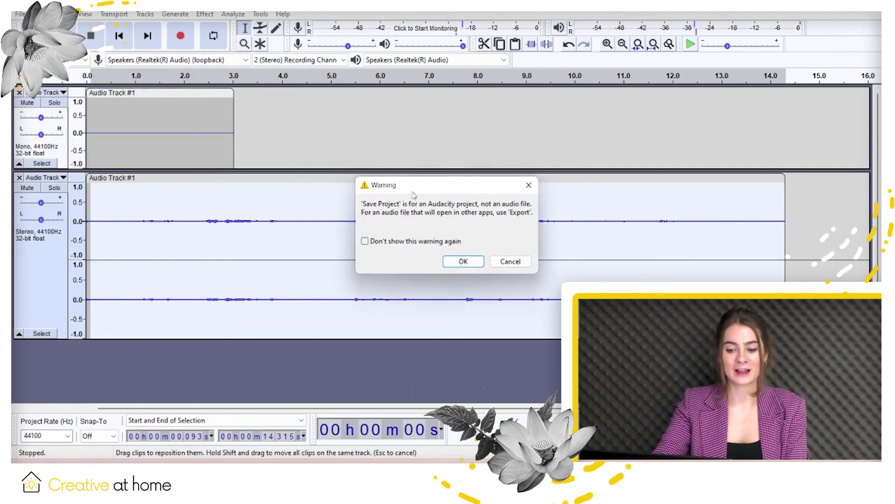
pyautogui.click(463, 261)
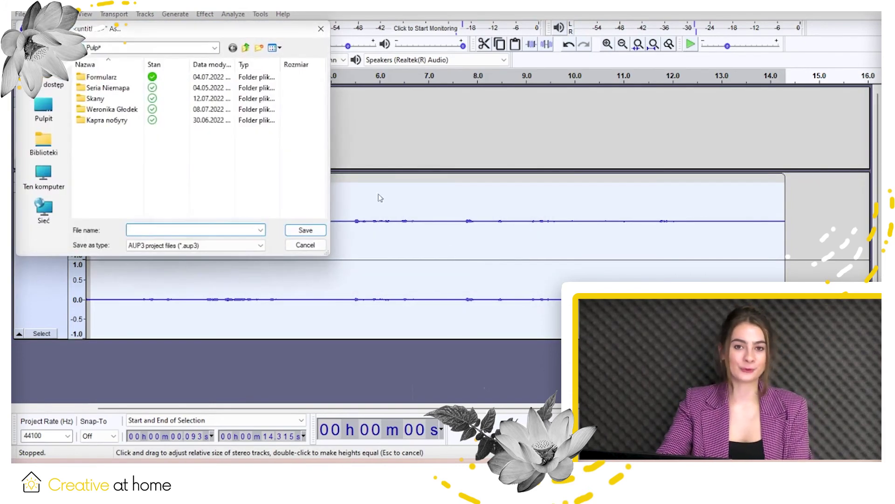